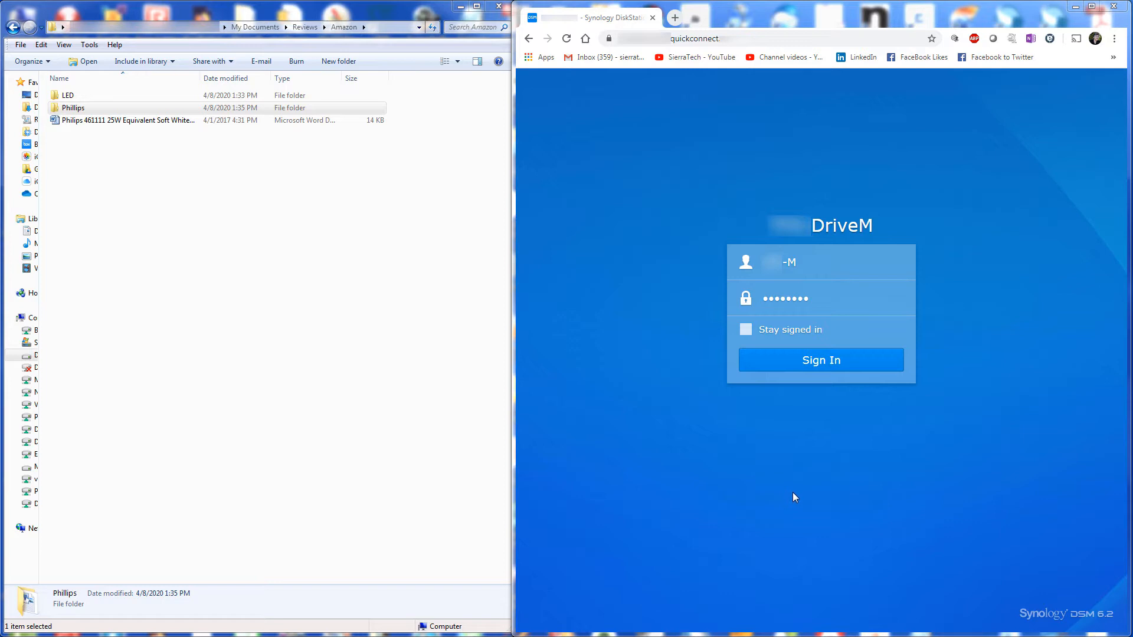
Sign in to the DiskStation with the prefilled credentials and open the SierraTech folder of Drive-M in File Station
left_click(824, 364)
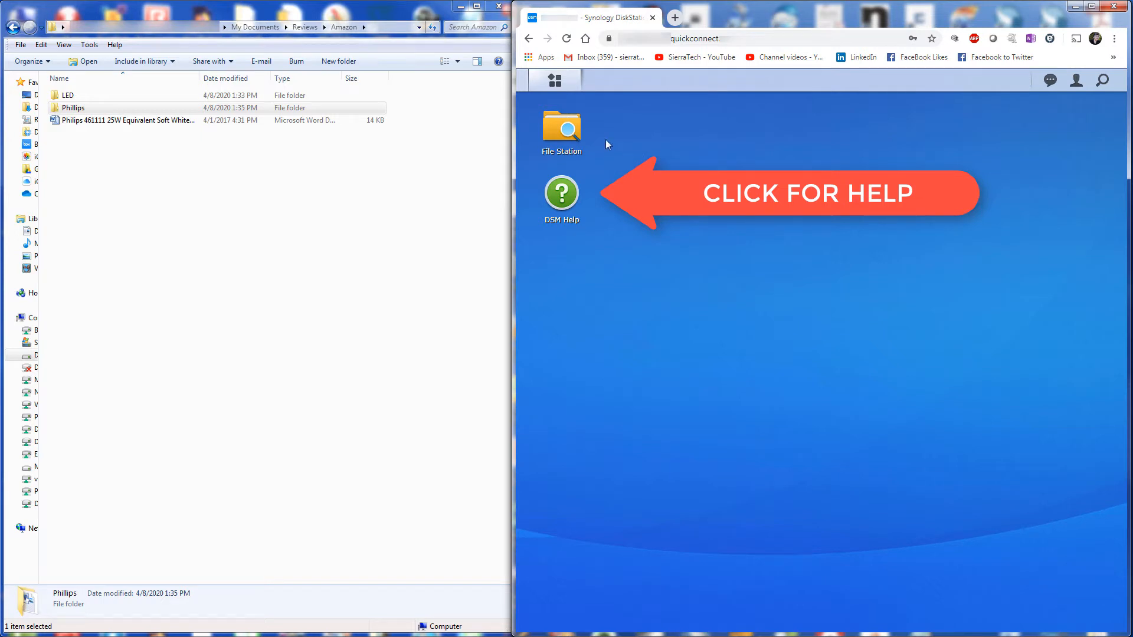
left_click(557, 138)
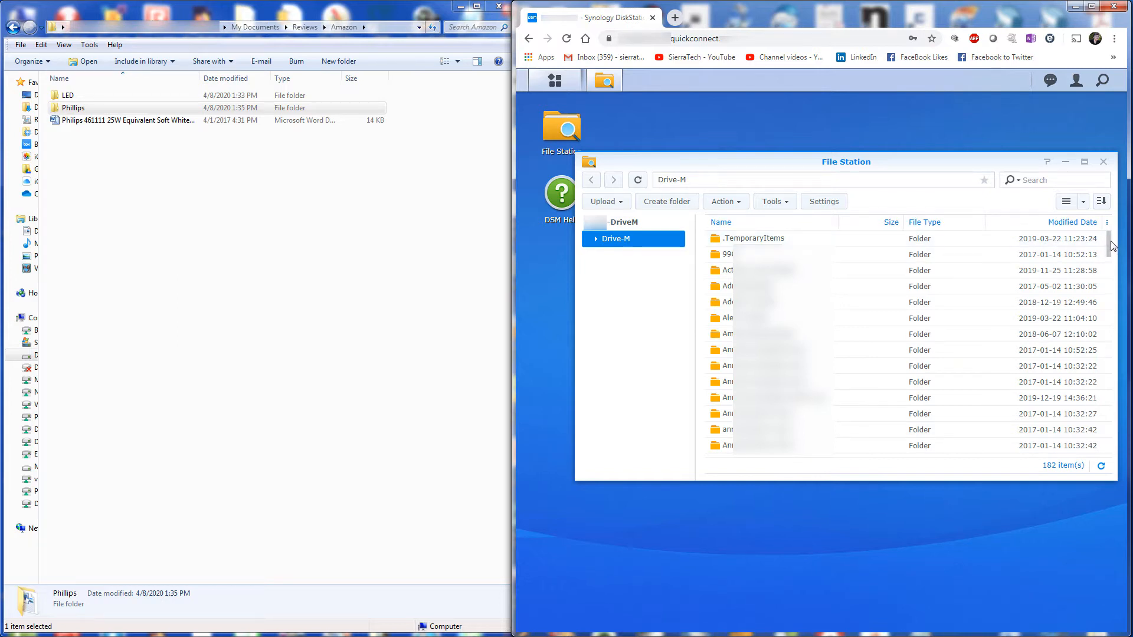
left_click_drag(1112, 245, 1110, 358)
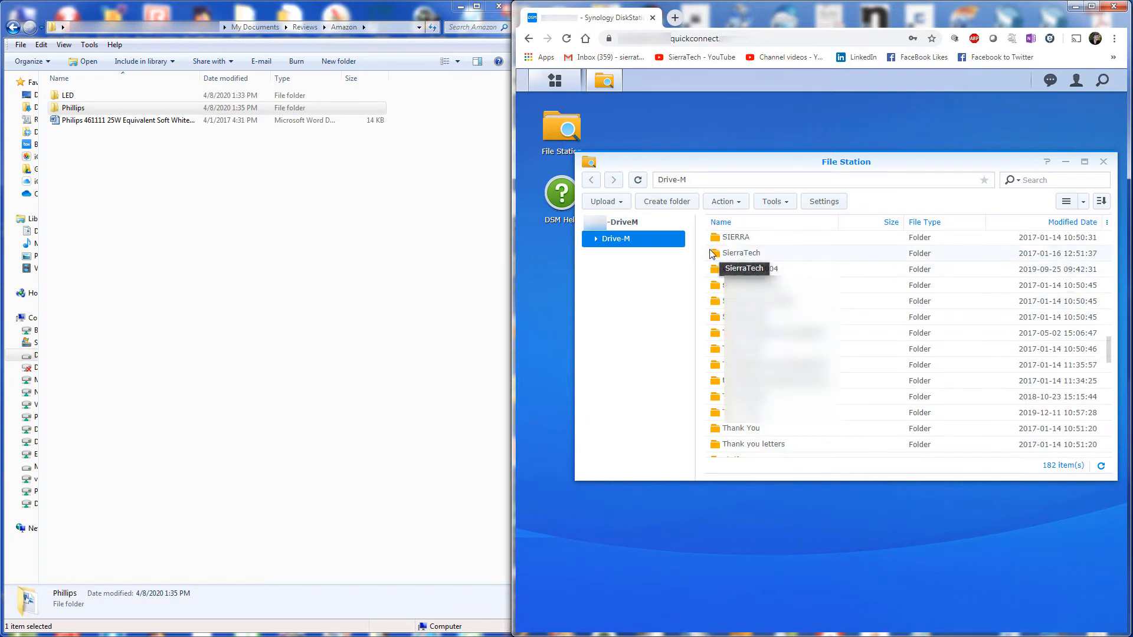
left_click(734, 255)
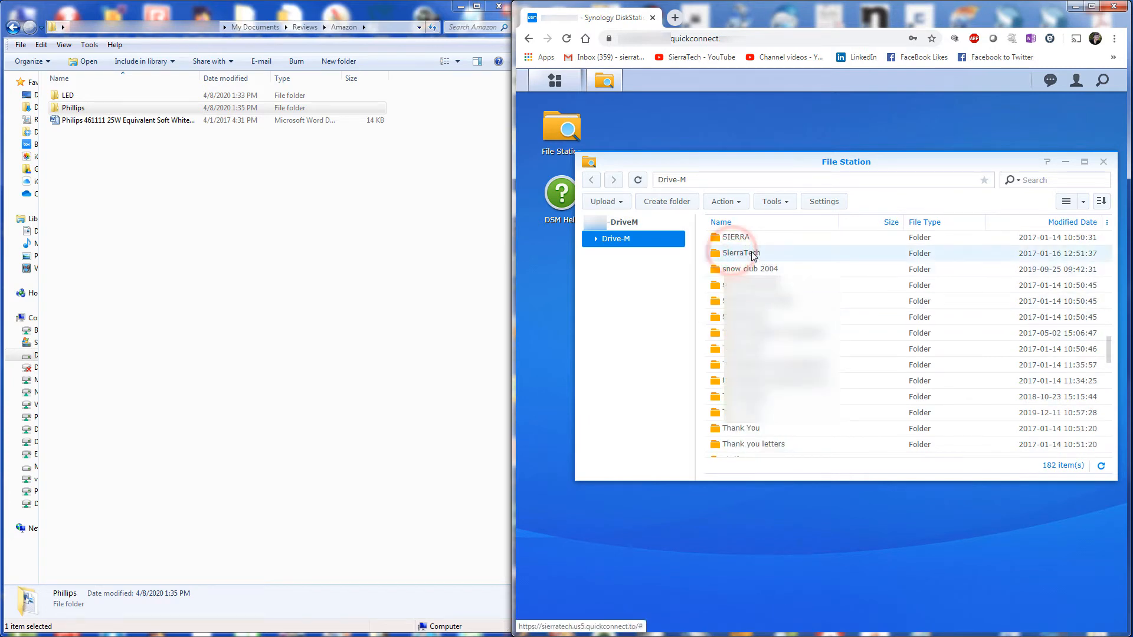
double_click(752, 253)
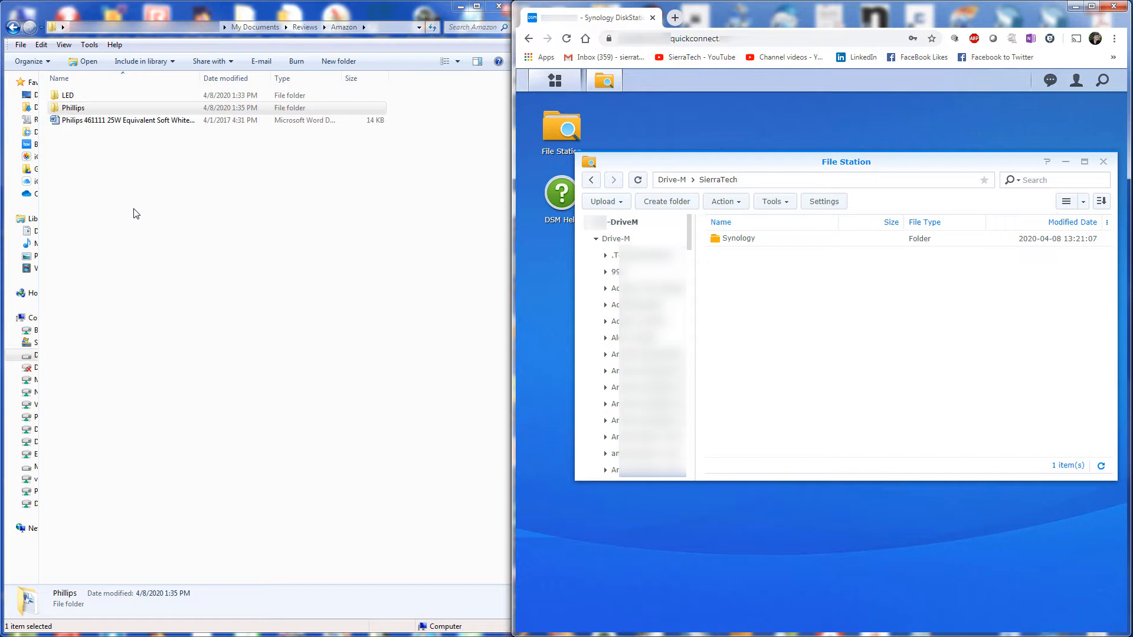
Check the local Phillips folder's contents, then upload the folder into SierraTech on the NAS with overwriting of same-named files
double_click(77, 109)
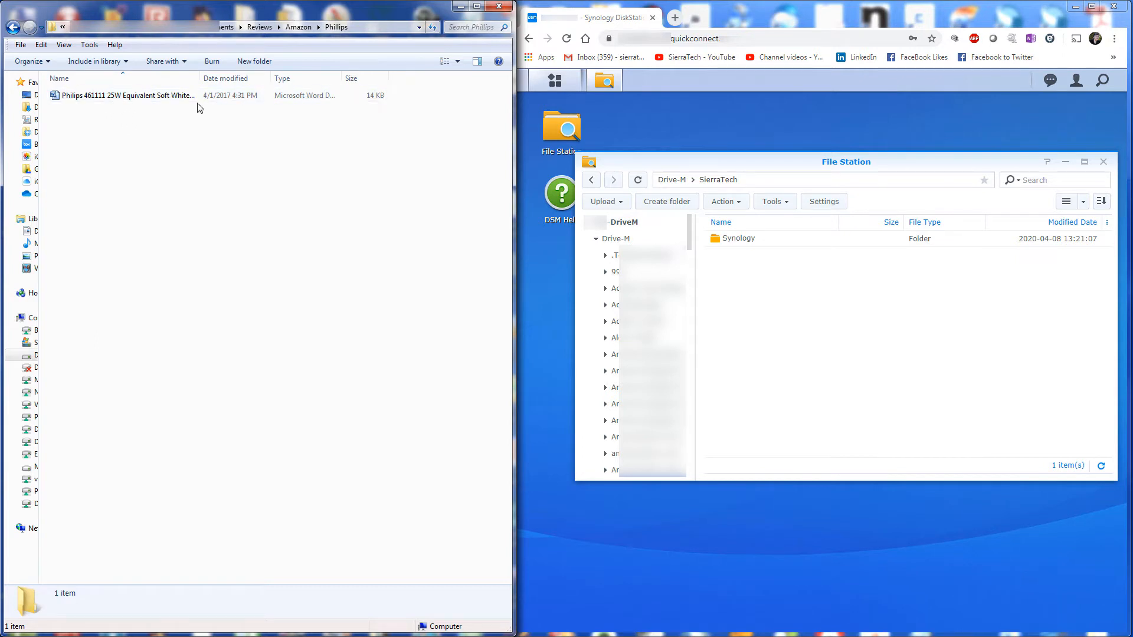
left_click(13, 27)
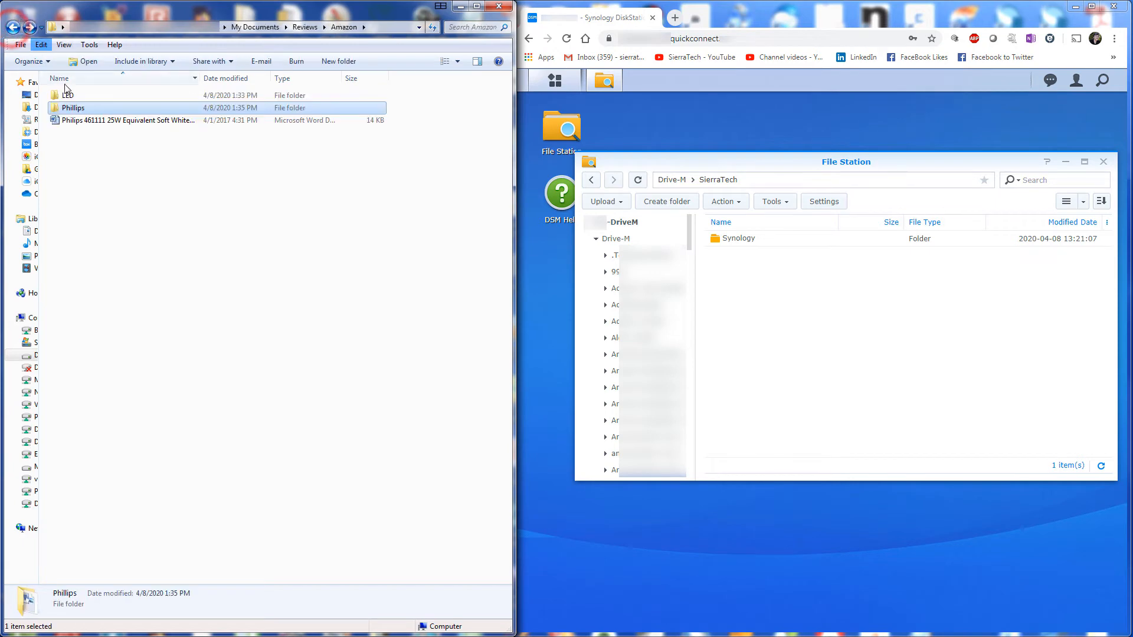
left_click(69, 110)
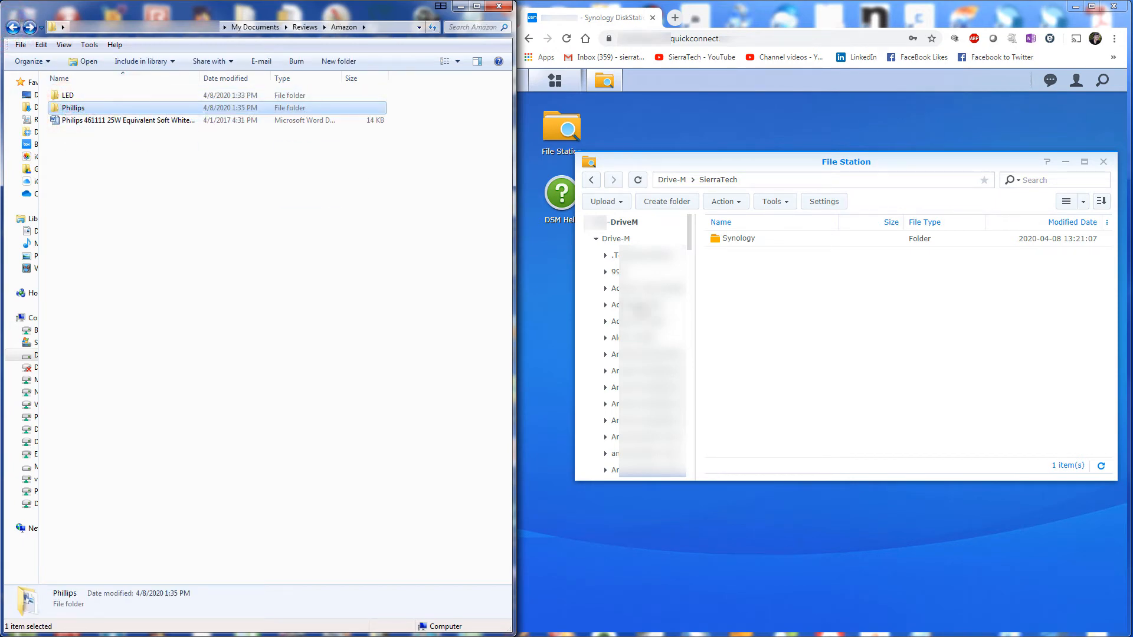
left_click_drag(738, 319, 800, 338)
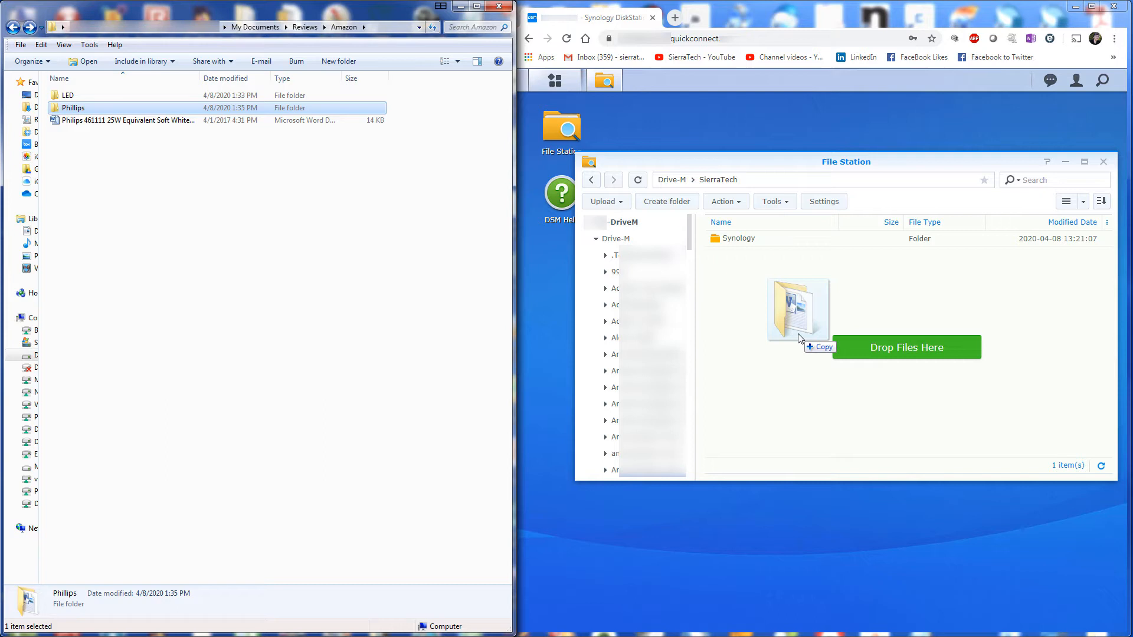
left_click_drag(800, 338, 800, 338)
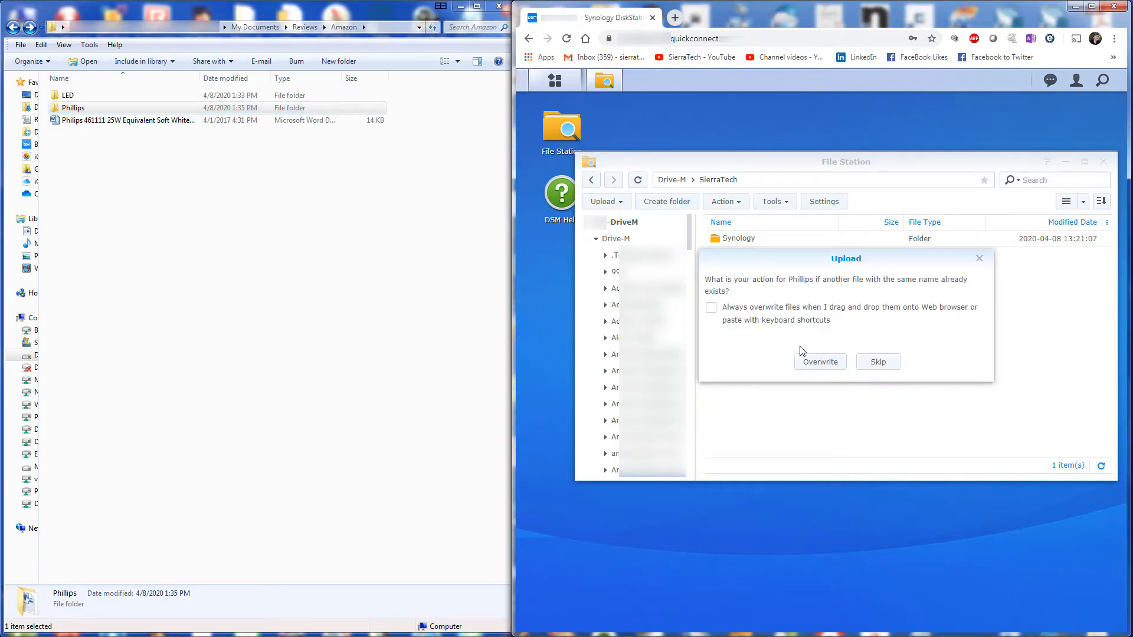
left_click(820, 362)
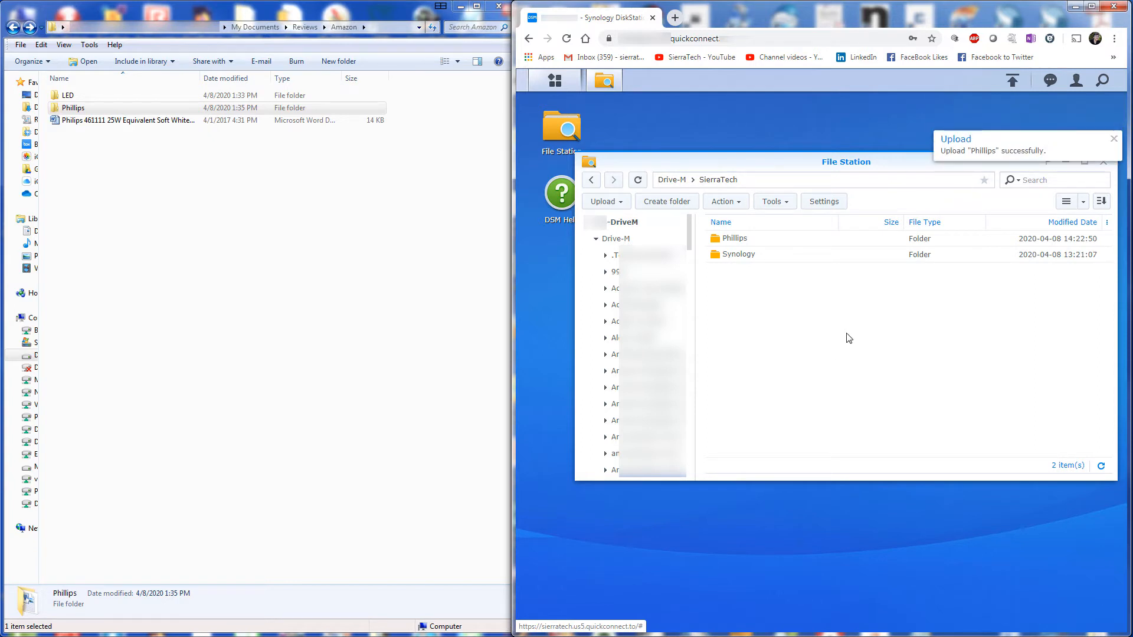
Open the Phillips folder both on the NAS and locally, and start downloading the Philips 461111 document from the NAS
double_click(738, 241)
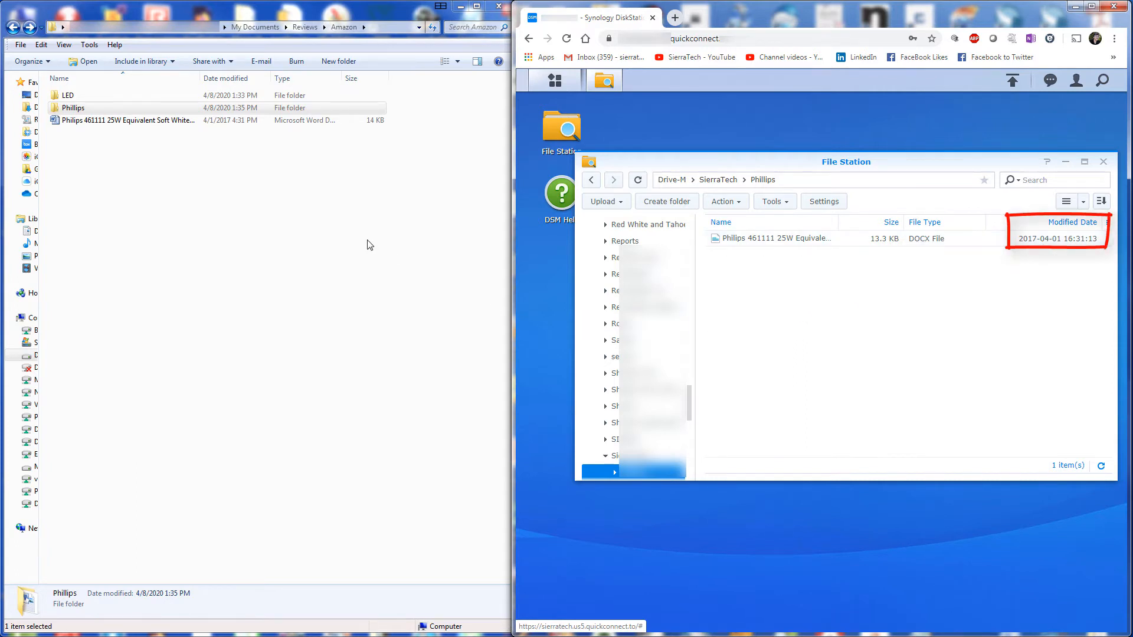
double_click(72, 108)
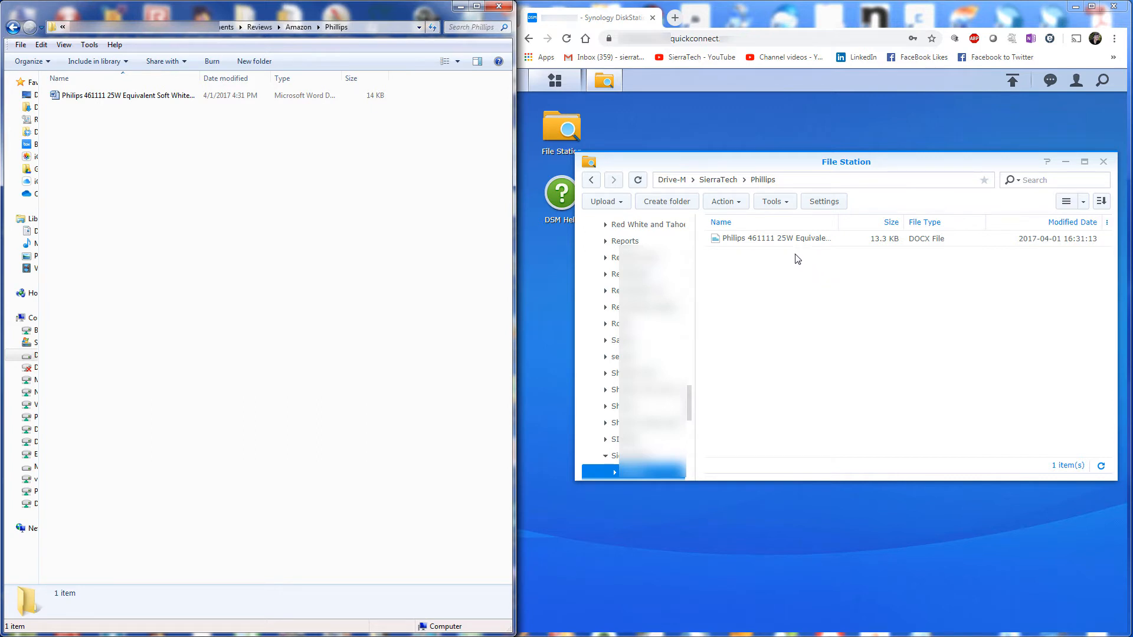
right_click(783, 245)
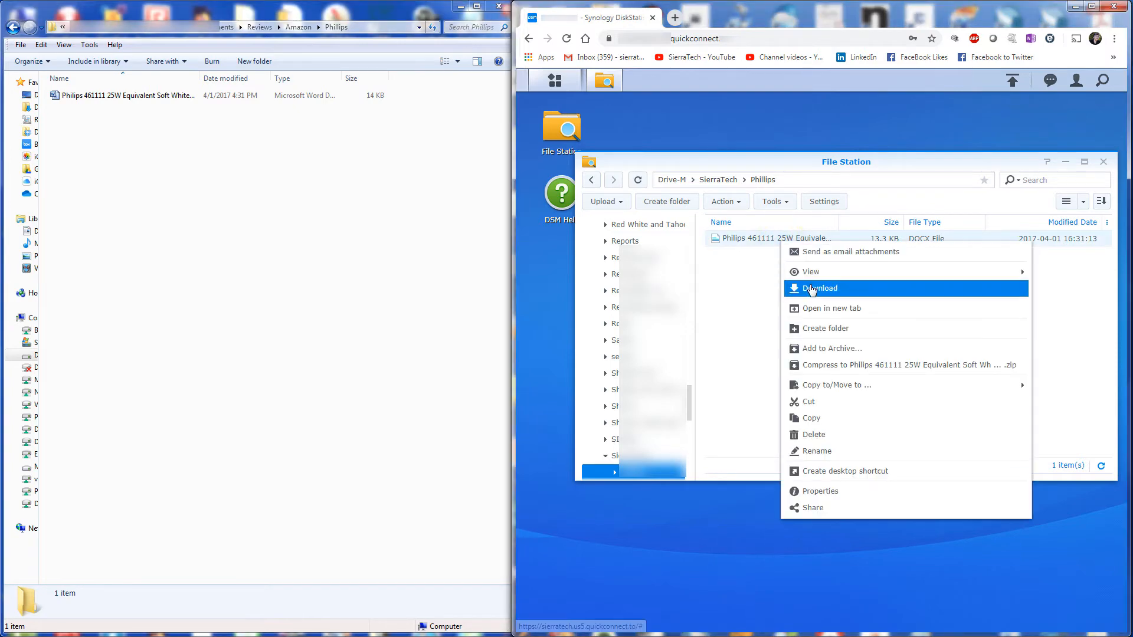
left_click(809, 286)
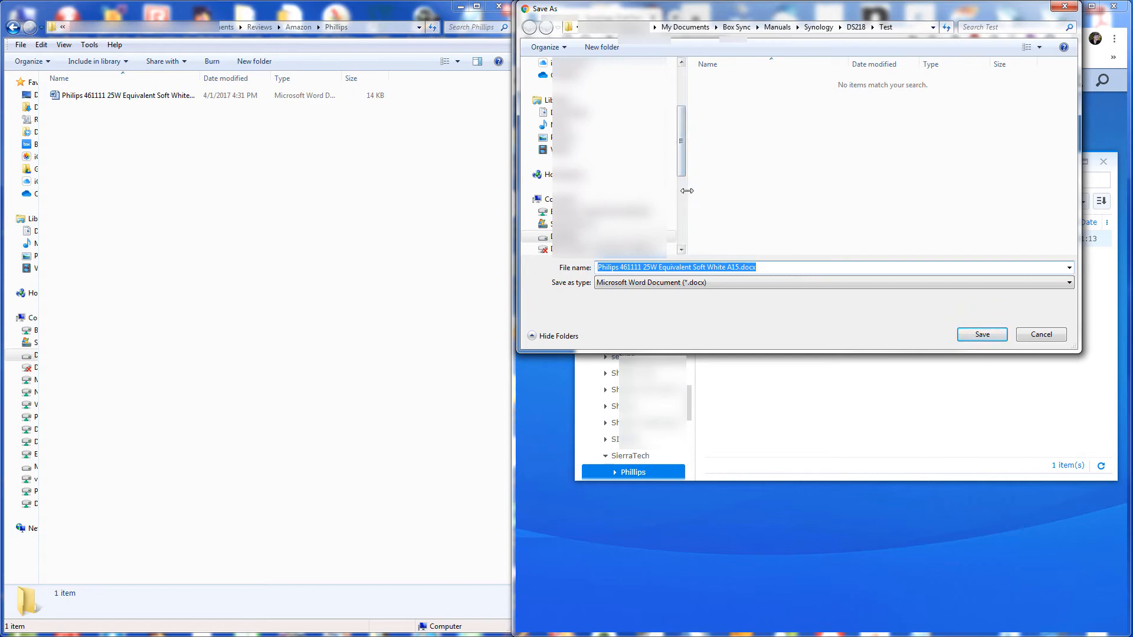
Save the download in My Documents > Reviews > Amazon > Phillips, replacing the existing Philips 461111 25W Equivalent Soft White A15.docx
left_click_drag(687, 190, 569, 190)
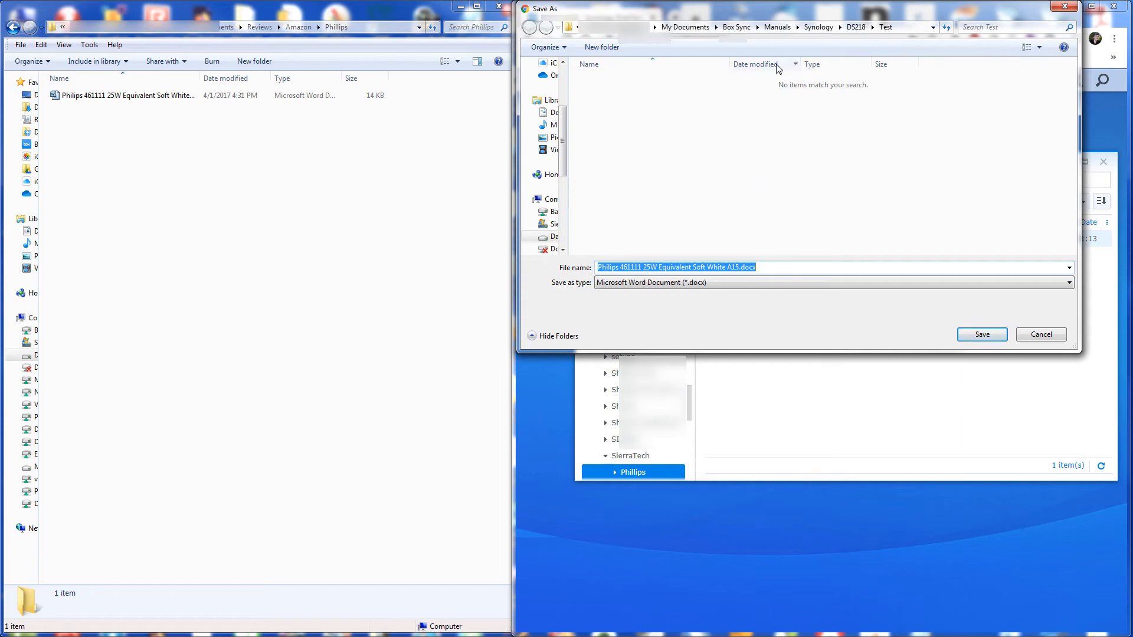
left_click(716, 27)
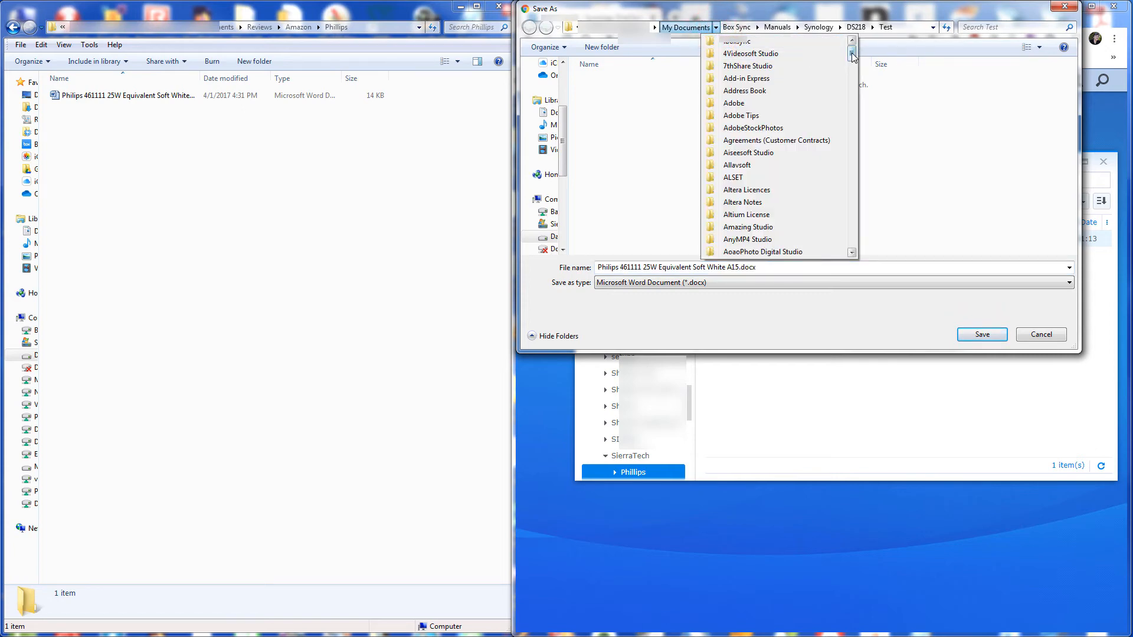
left_click_drag(853, 56, 862, 163)
left_click_drag(860, 165, 859, 174)
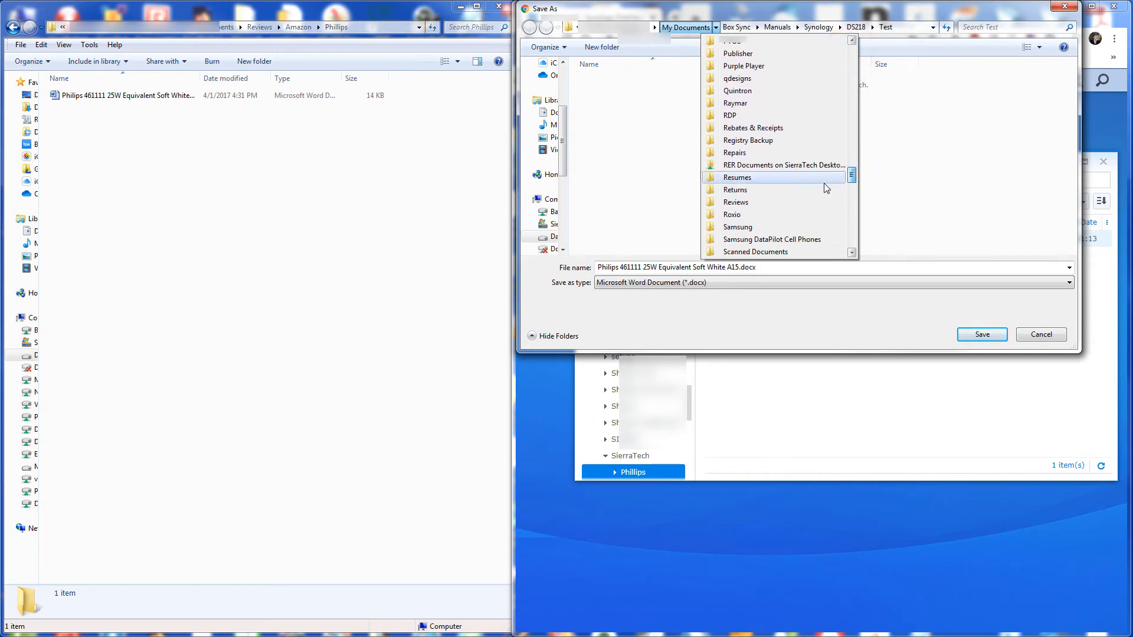
left_click(777, 202)
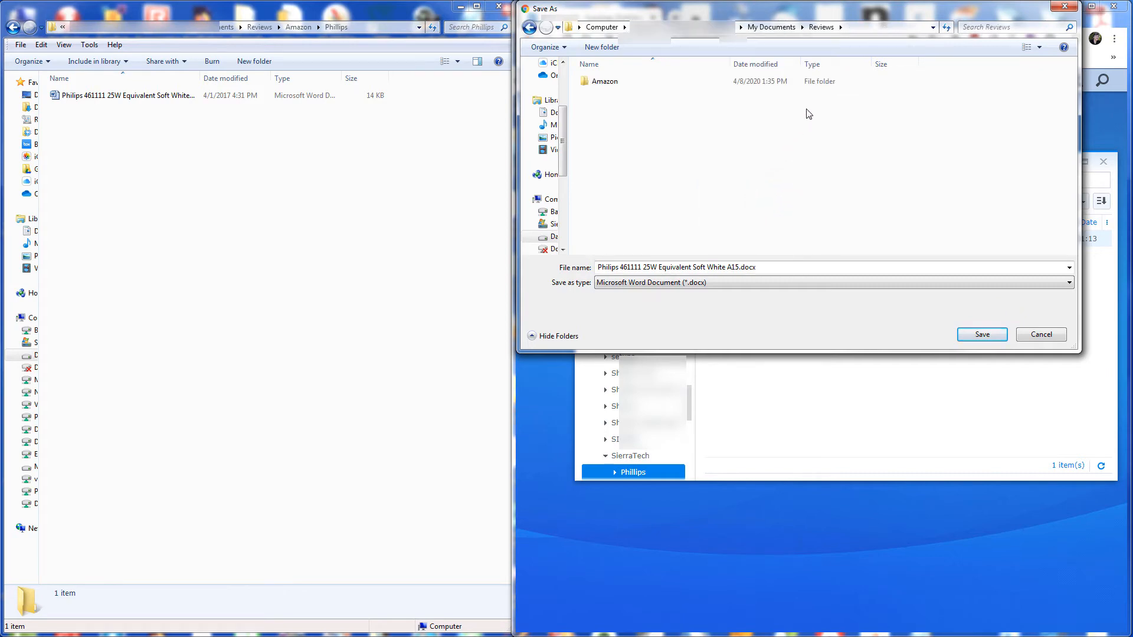
double_click(604, 83)
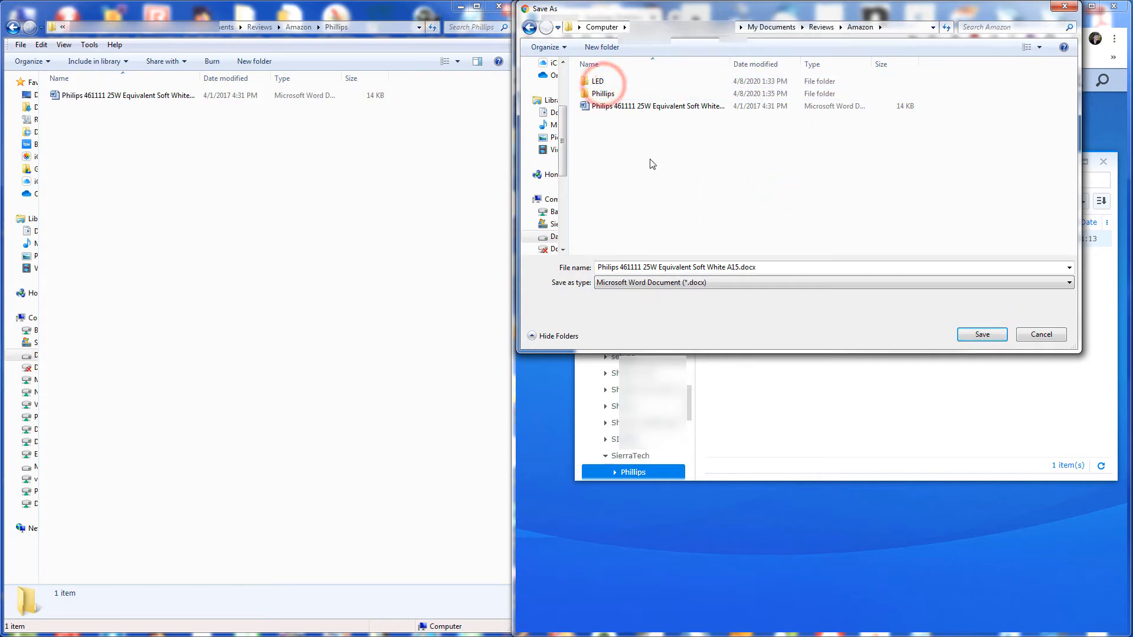
double_click(603, 93)
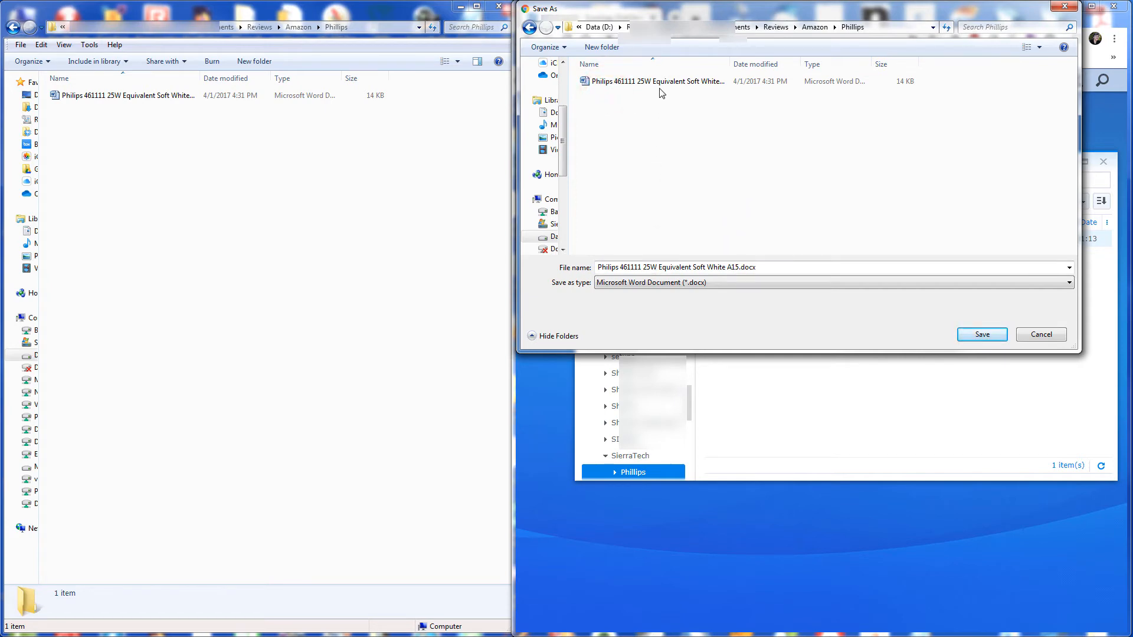
left_click(976, 338)
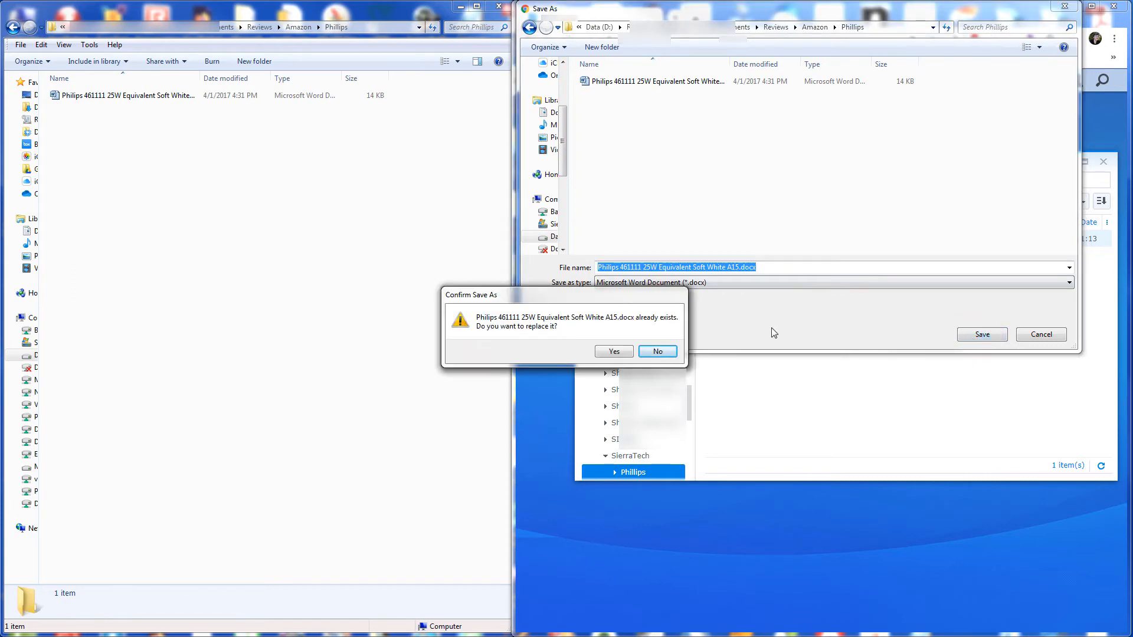
left_click(615, 351)
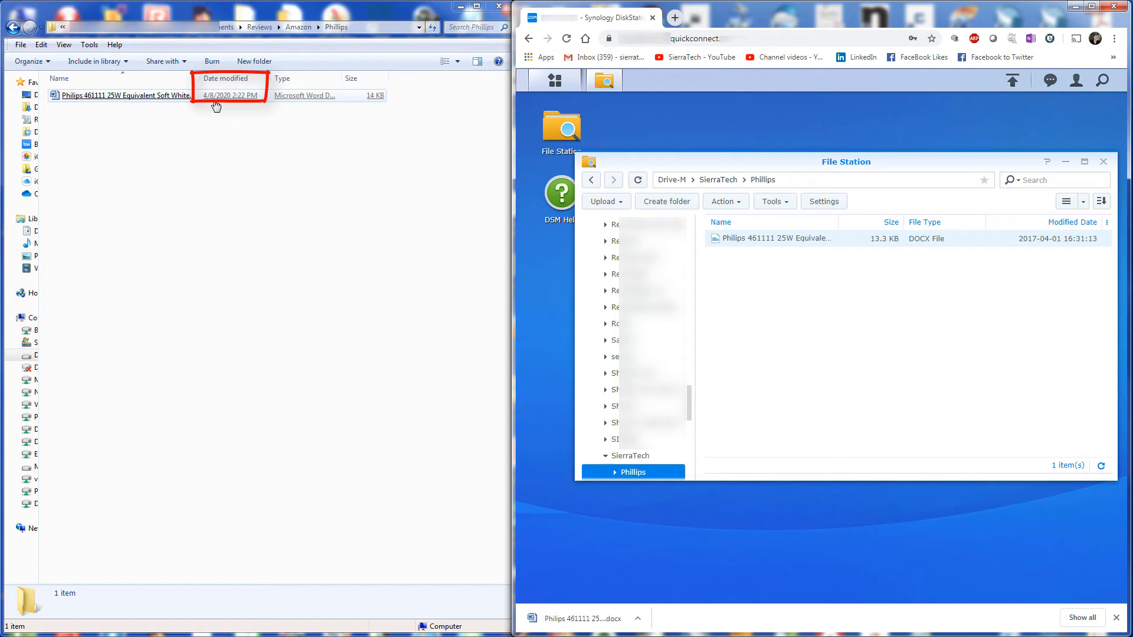
Open the downloaded Philips document in Word, enable editing, add ")" at the end of the last line, then save and close it
double_click(129, 97)
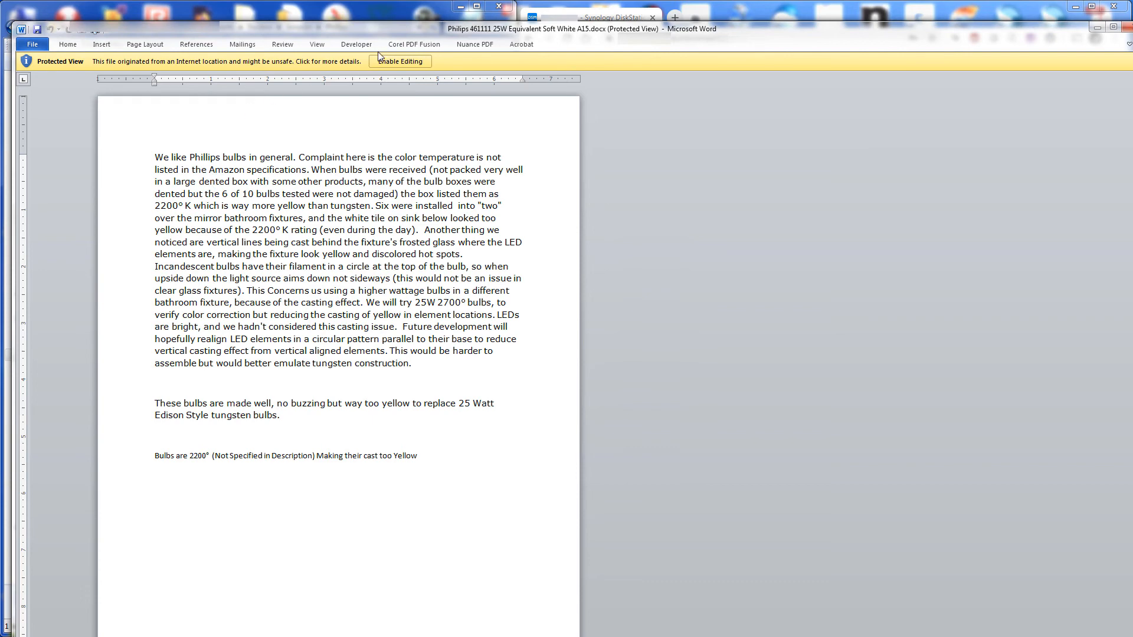
left_click(399, 61)
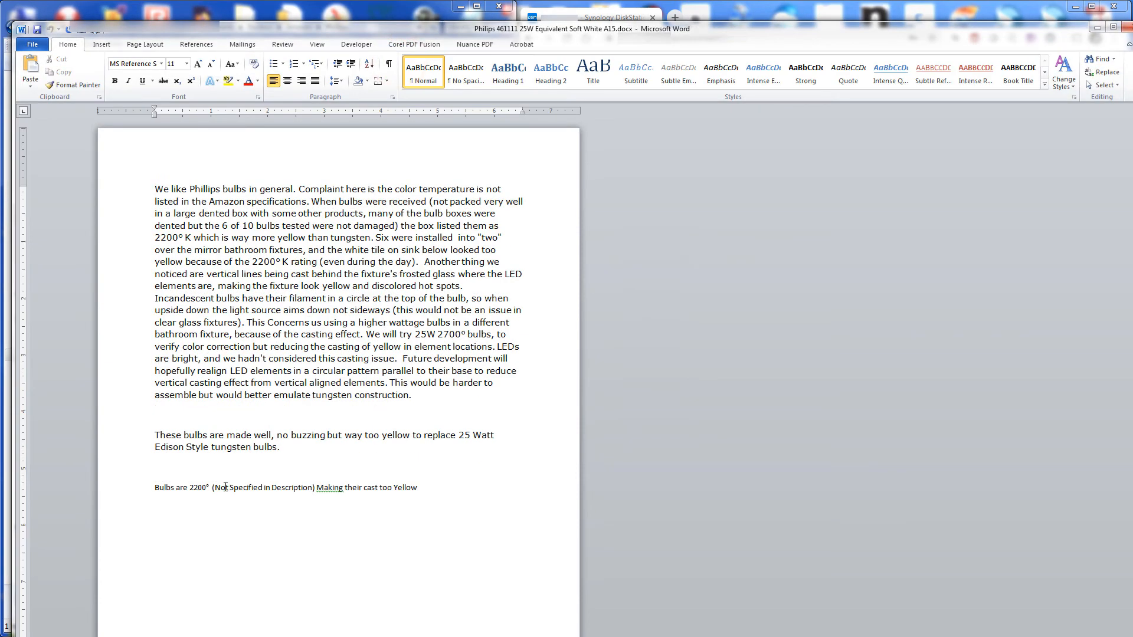
left_click(431, 488)
type(")")
left_click(36, 29)
left_click(1127, 27)
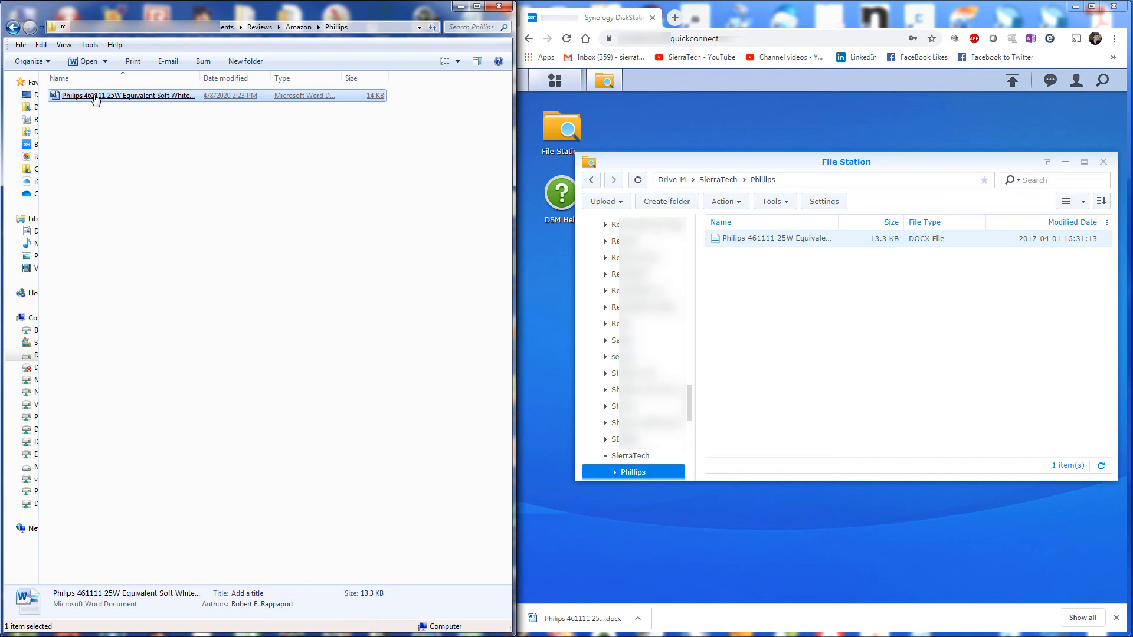
Upload the edited Philips document to the NAS Phillips folder, overwriting the existing copy, and widen the file list's Name column
left_click_drag(95, 99, 809, 325)
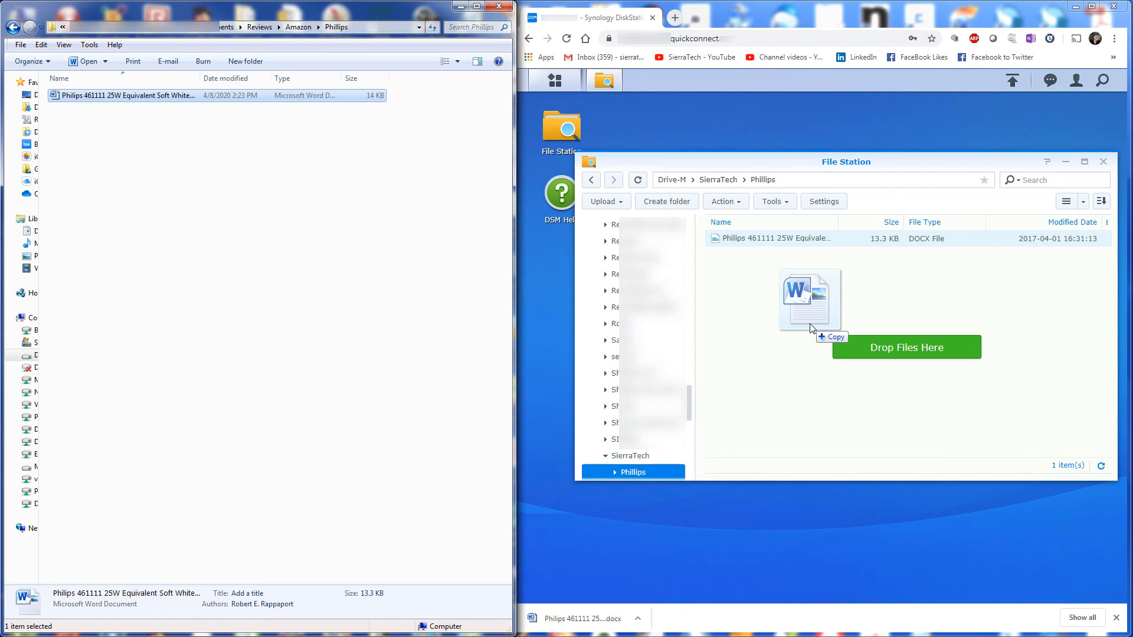
left_click_drag(811, 328, 813, 329)
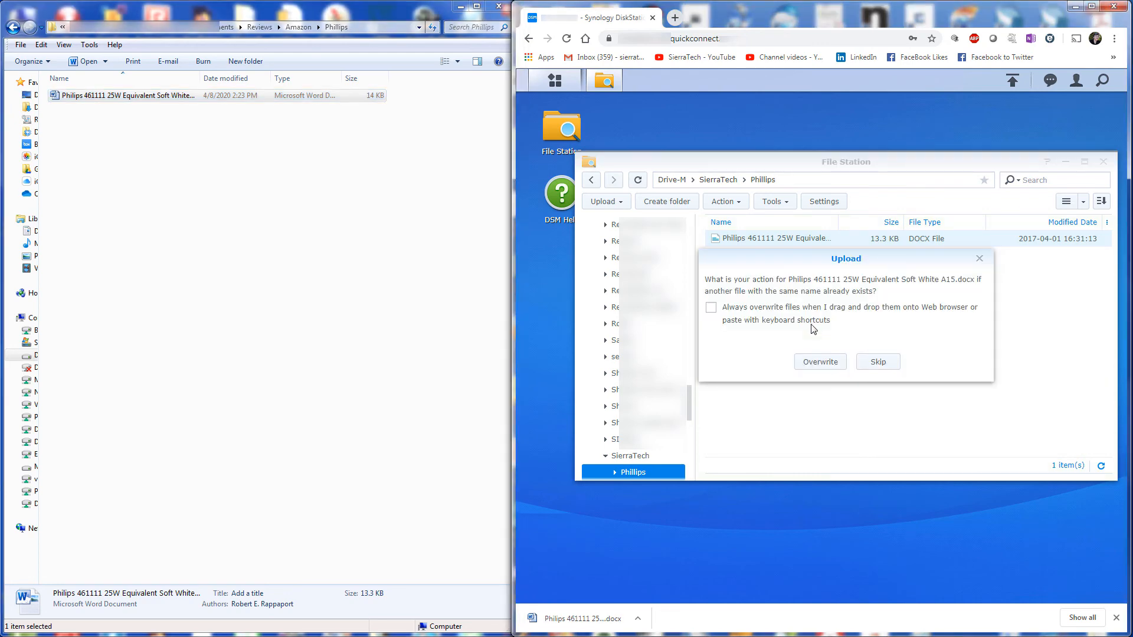
left_click(821, 362)
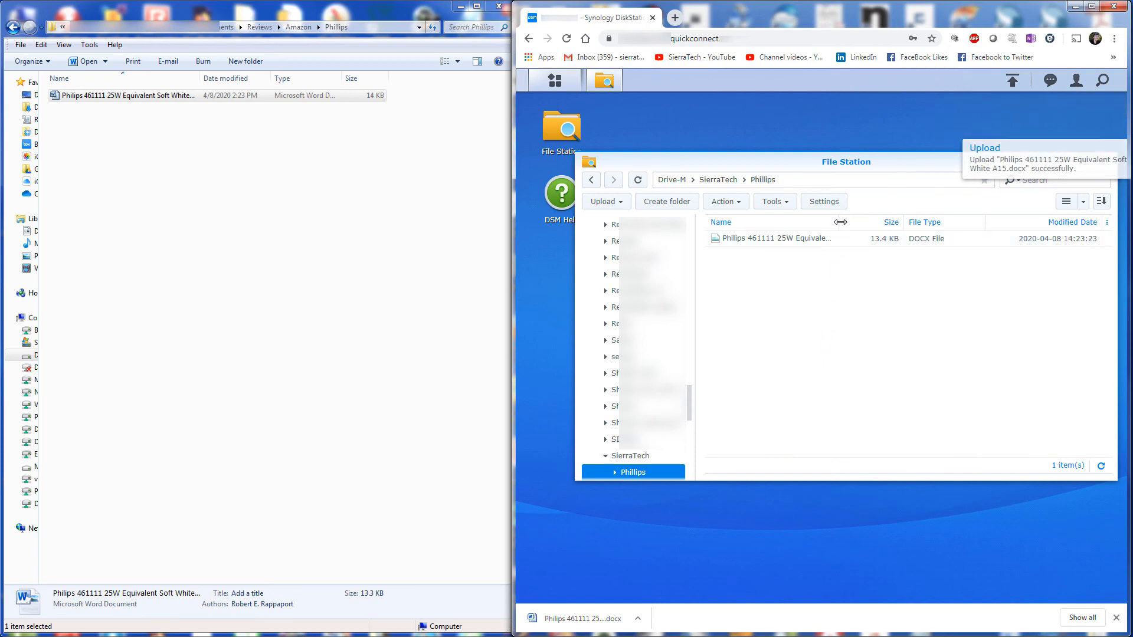
left_click_drag(839, 222, 888, 222)
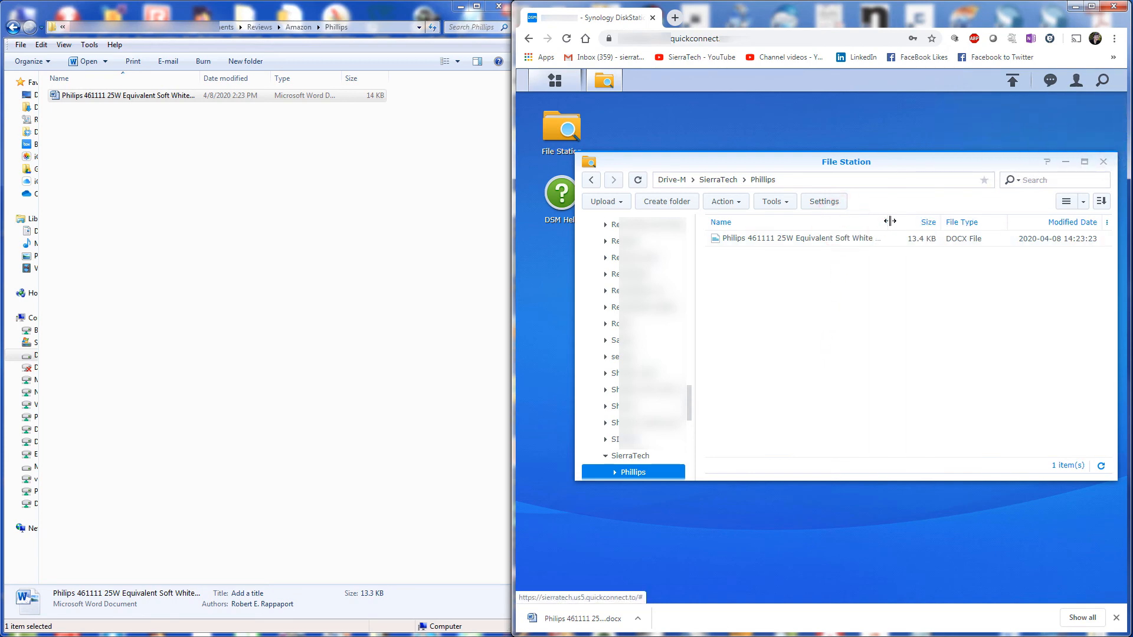